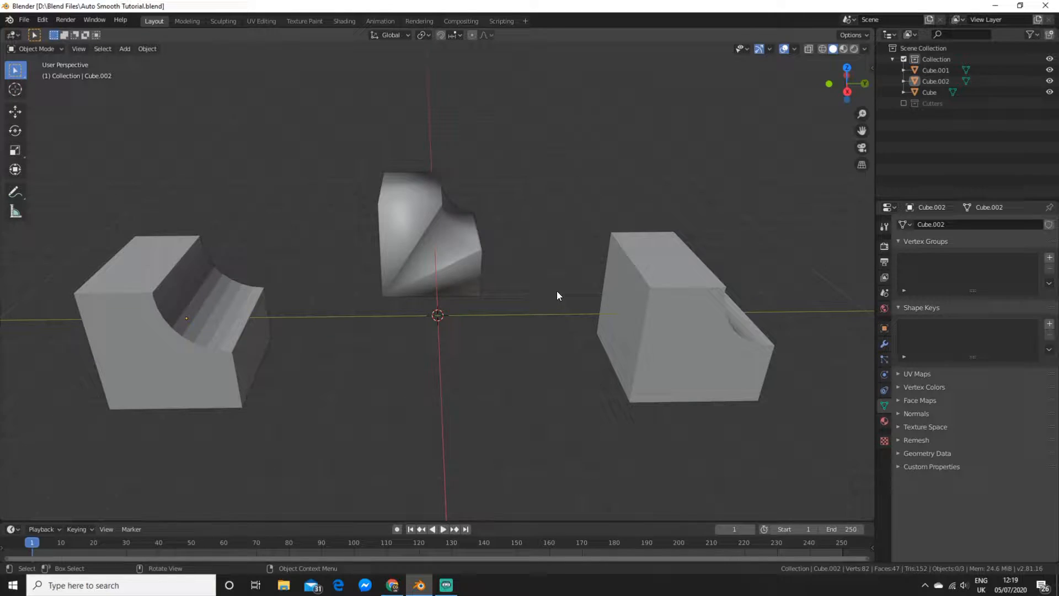
# Enable Auto Smooth in the Normals settings of the notched cube Cube.002
pyautogui.moveTo(556, 290)
pyautogui.mouseDown(button='middle')
pyautogui.moveTo(351, 293)
pyautogui.moveTo(442, 288)
pyautogui.moveTo(426, 294)
pyautogui.mouseUp(button='middle')
pyautogui.scroll(3, 426, 294)
pyautogui.scroll(2, 546, 344)
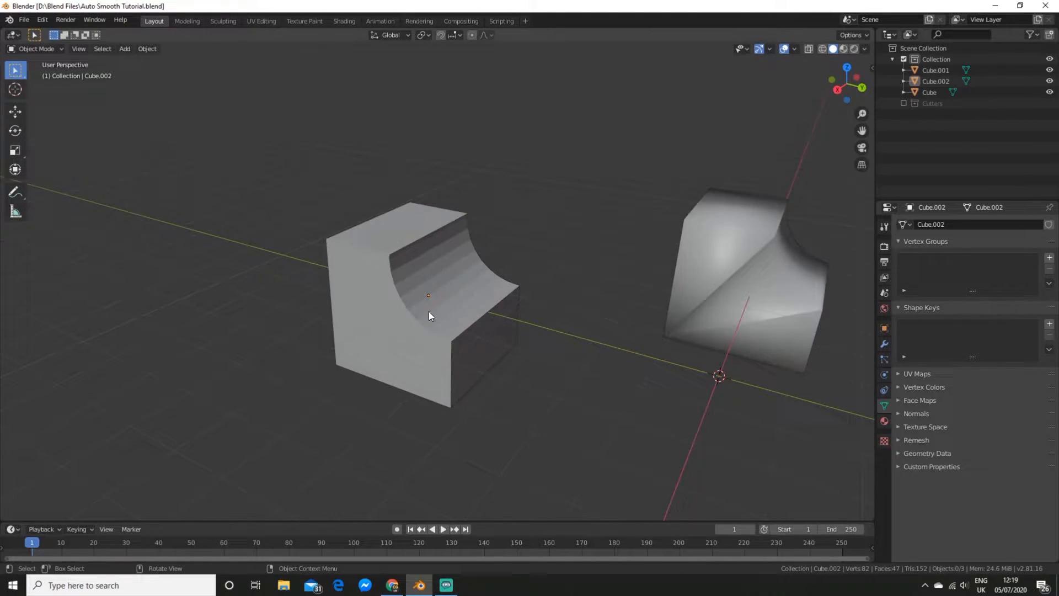
pyautogui.click(432, 310)
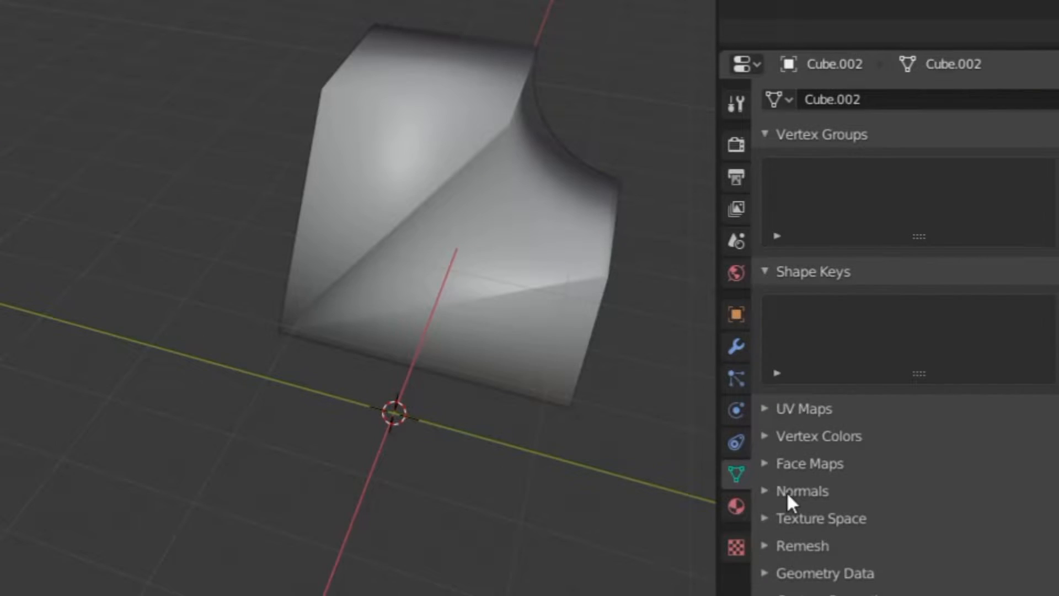
pyautogui.click(905, 416)
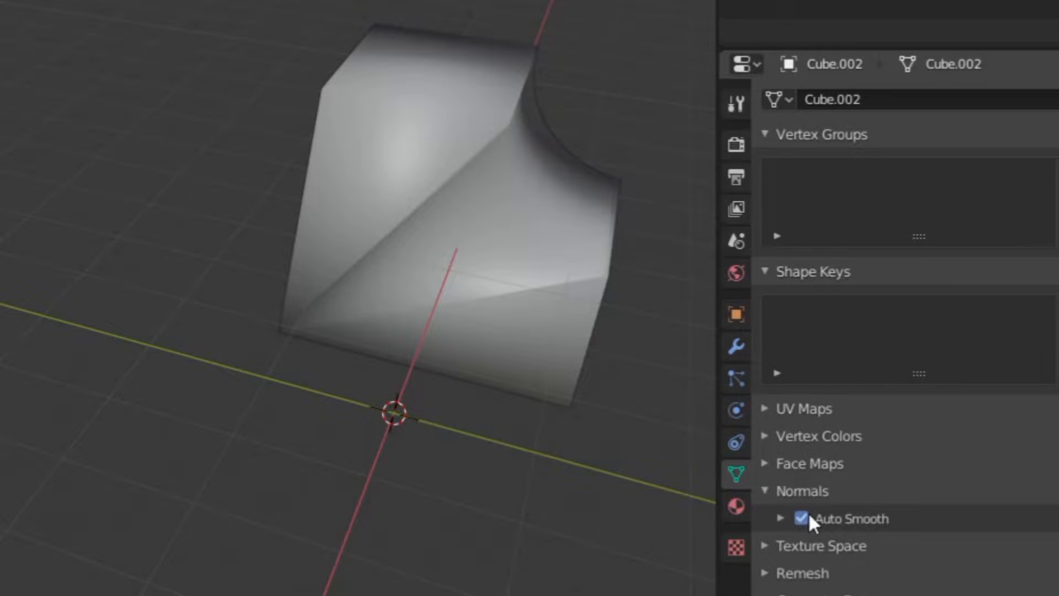
pyautogui.click(779, 517)
pyautogui.scroll(3, 585, 399)
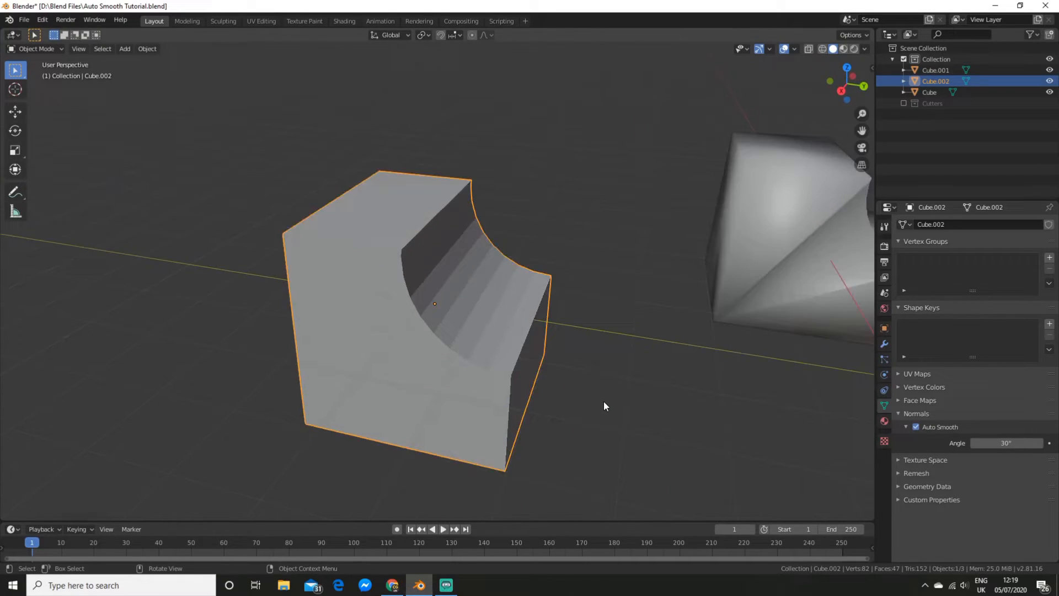
pyautogui.moveTo(603, 401)
pyautogui.mouseDown(button='middle')
pyautogui.moveTo(550, 386)
pyautogui.moveTo(559, 394)
pyautogui.mouseUp(button='middle')
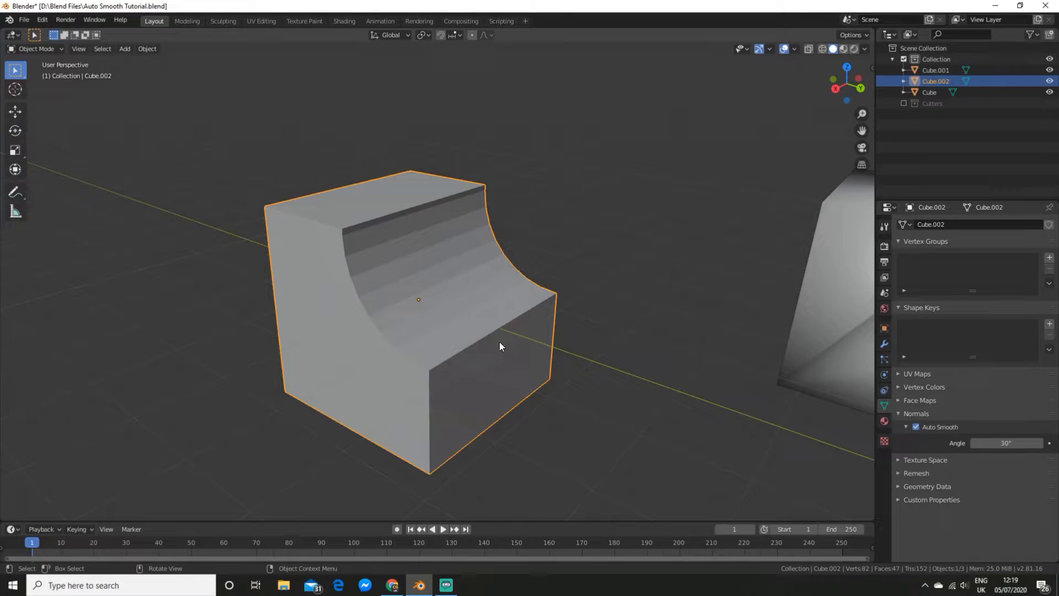
pyautogui.moveTo(483, 335)
pyautogui.mouseDown(button='middle')
pyautogui.moveTo(655, 331)
pyautogui.moveTo(393, 358)
pyautogui.mouseUp(button='middle')
pyautogui.scroll(-2, 655, 331)
pyautogui.scroll(3, 498, 356)
pyautogui.click(597, 326)
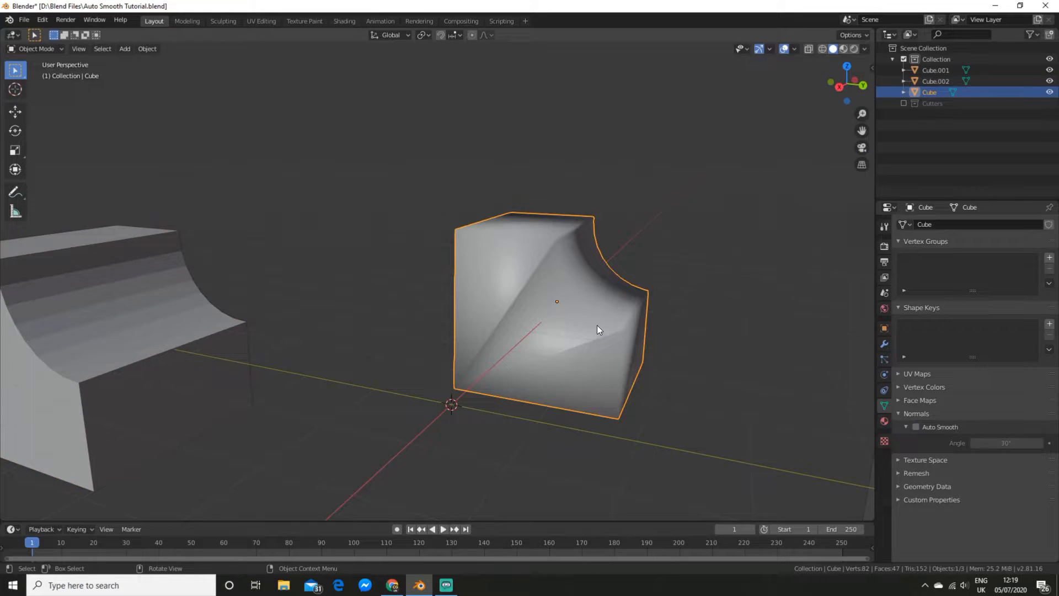
pyautogui.moveTo(663, 326)
pyautogui.mouseDown(button='middle')
pyautogui.moveTo(580, 326)
pyautogui.moveTo(656, 346)
pyautogui.moveTo(605, 338)
pyautogui.moveTo(615, 314)
pyautogui.mouseUp(button='middle')
pyautogui.scroll(-3, 616, 314)
pyautogui.keyDown('shift'); pyautogui.moveTo(512, 330); pyautogui.dragTo(677, 340, button='middle'); pyautogui.keyUp('shift')
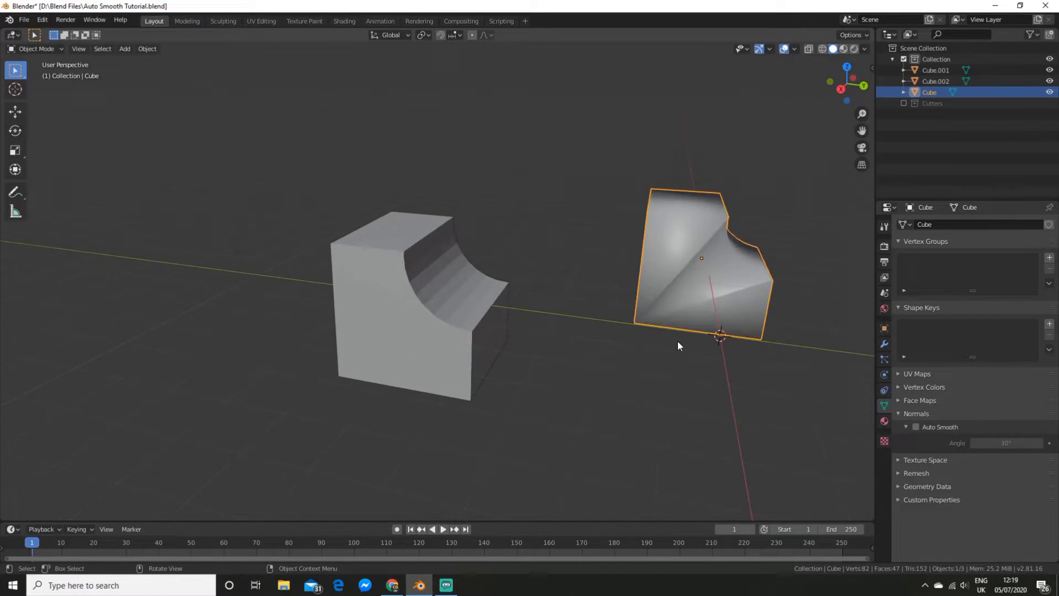
pyautogui.click(496, 347)
pyautogui.moveTo(583, 358); pyautogui.dragTo(572, 347, button='middle')
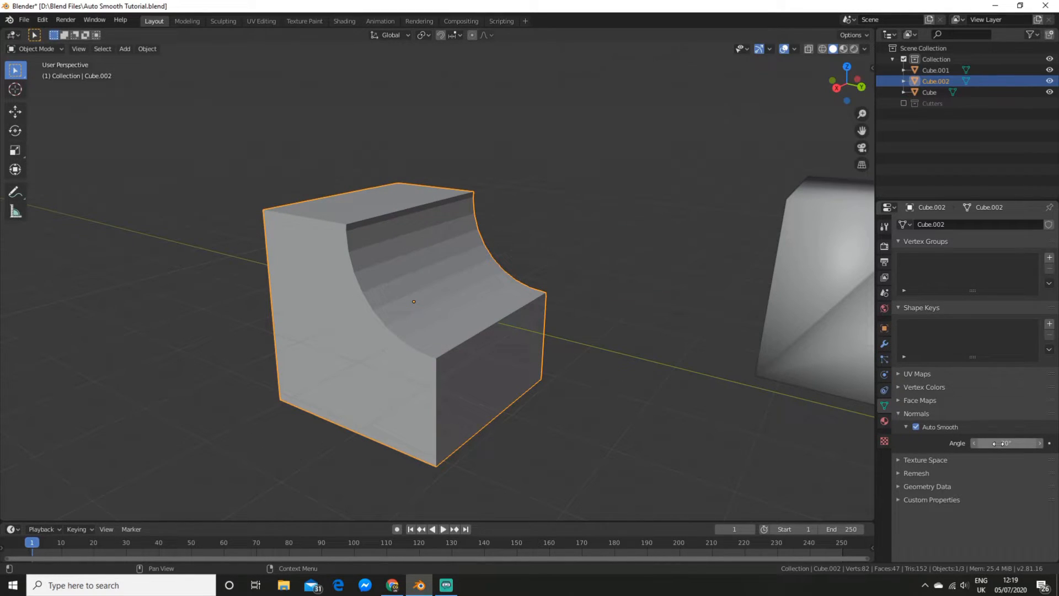
# Apply Shade Smooth to Cube.002 from its context menu
pyautogui.moveTo(999, 442); pyautogui.dragTo(1005, 443)
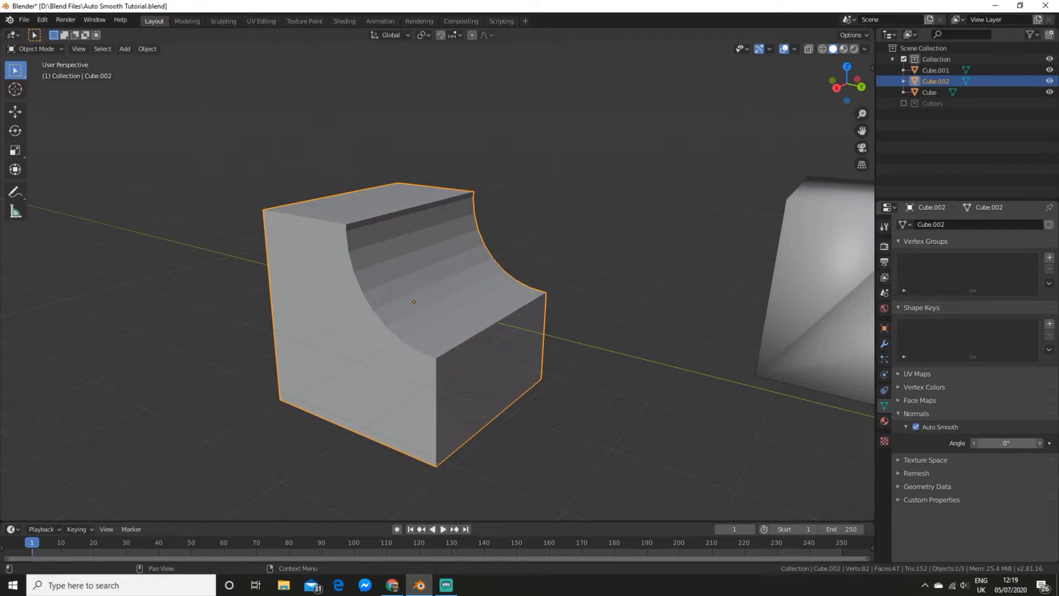
pyautogui.scroll(-2, 532, 383)
pyautogui.moveTo(532, 383); pyautogui.dragTo(501, 380, button='middle')
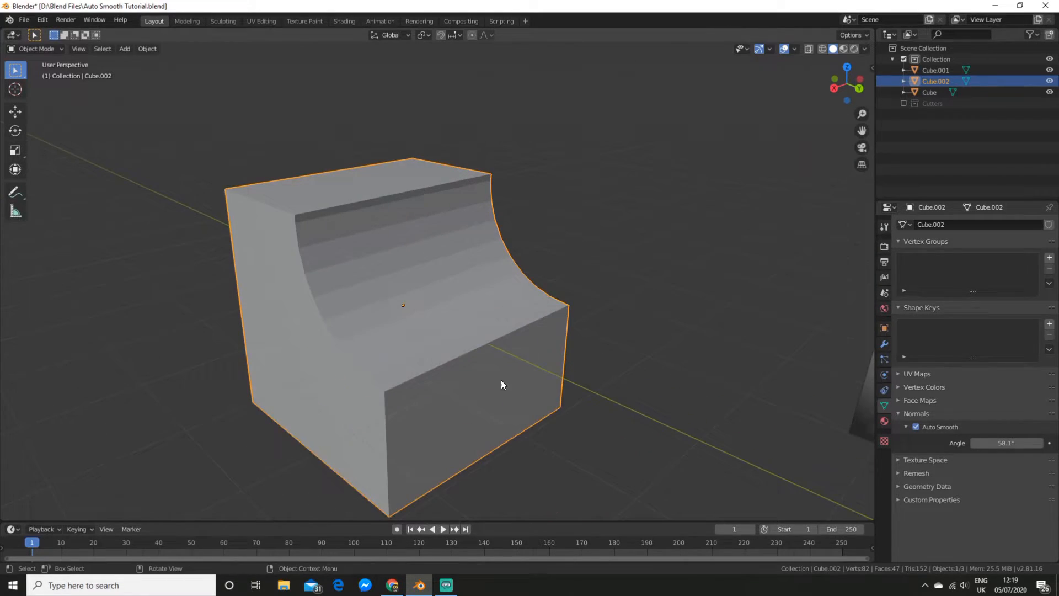
pyautogui.rightClick(389, 327)
pyautogui.click(386, 327)
pyautogui.scroll(-2, 386, 327)
pyautogui.moveTo(386, 327)
pyautogui.mouseDown(button='middle')
pyautogui.moveTo(477, 330)
pyautogui.moveTo(468, 335)
pyautogui.mouseUp(button='middle')
# Set the Auto Smooth angle to 30° so the cutout shades smoothly and flat faces stay crisp
pyautogui.moveTo(1009, 442); pyautogui.dragTo(997, 443)
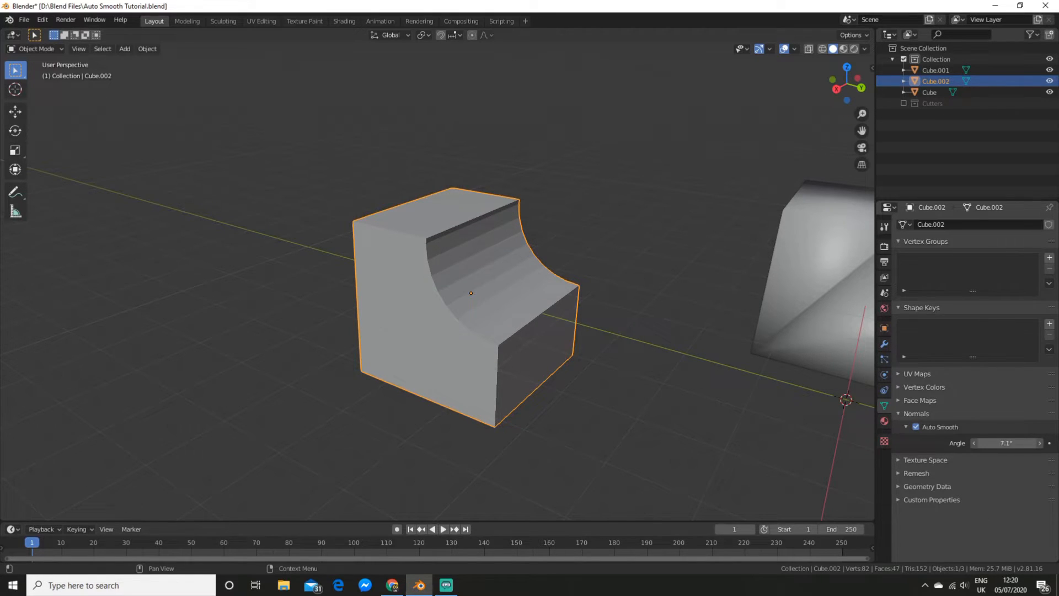
pyautogui.doubleClick(1005, 443)
pyautogui.press('BackSpace')
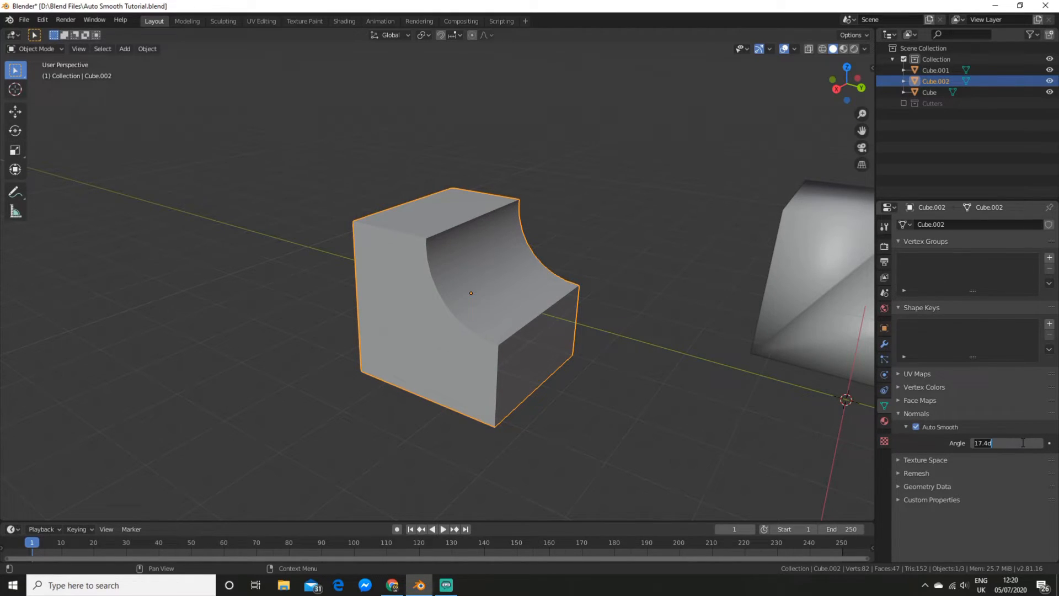
pyautogui.write('30')
pyautogui.press('Return')
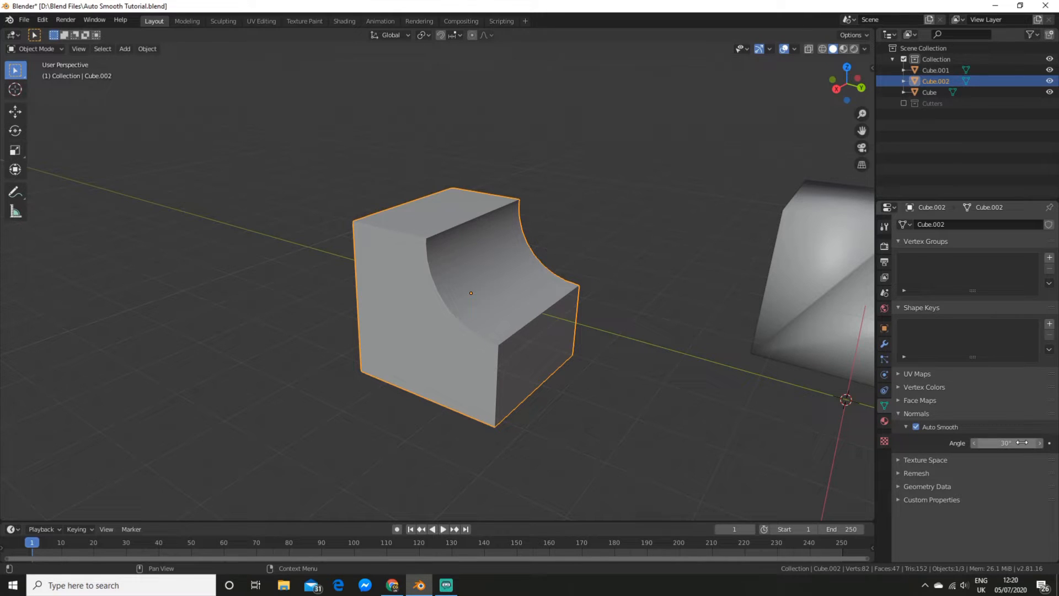
pyautogui.scroll(-5, 640, 403)
pyautogui.click(558, 391)
pyautogui.moveTo(559, 391)
pyautogui.mouseDown(button='middle')
pyautogui.moveTo(537, 394)
pyautogui.moveTo(609, 391)
pyautogui.moveTo(554, 387)
pyautogui.moveTo(573, 392)
pyautogui.mouseUp(button='middle')
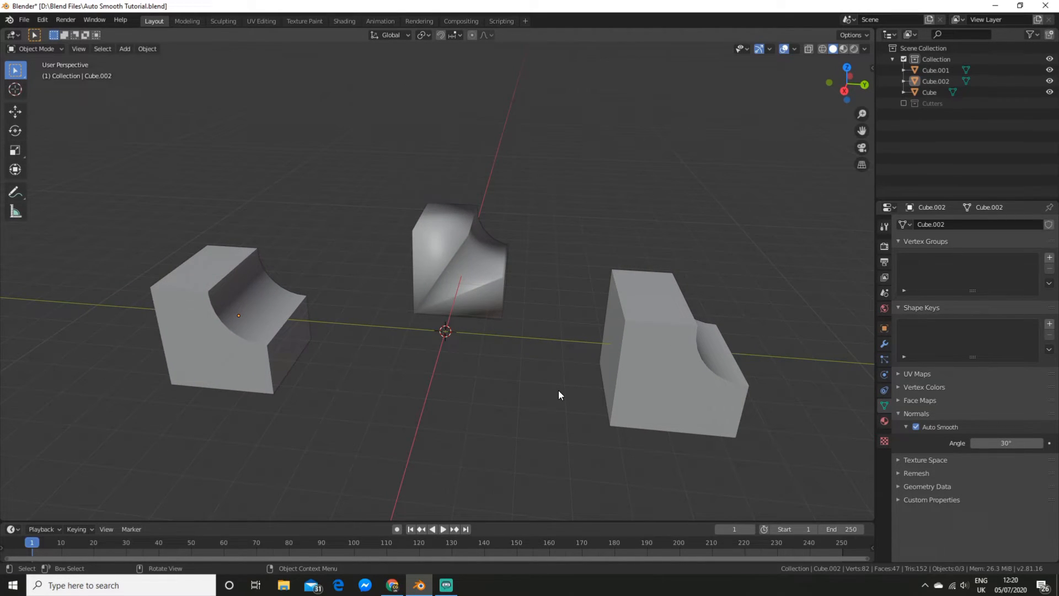